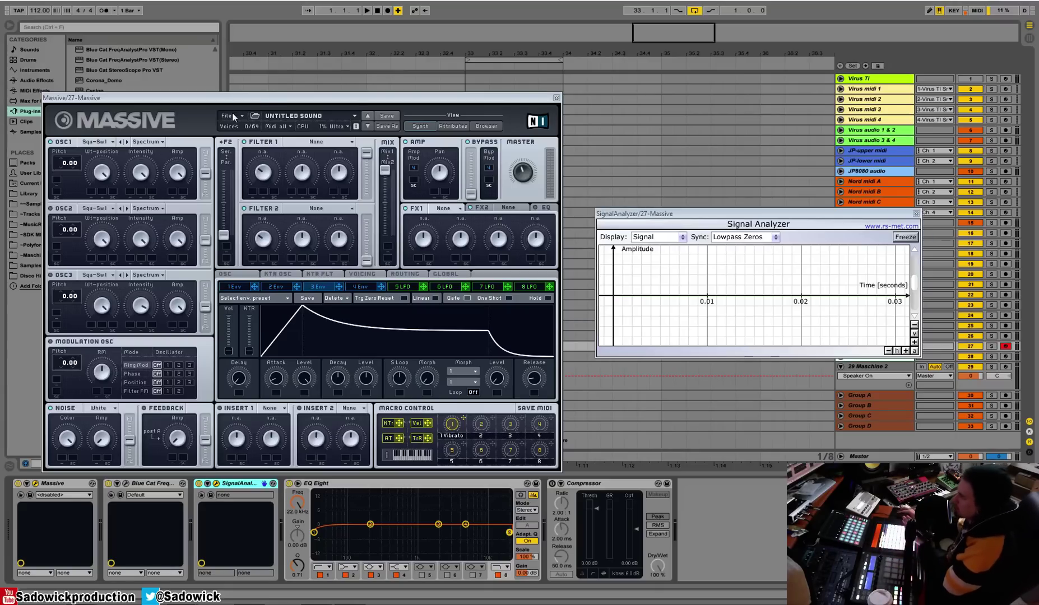
- Keep OSC1 on Squ-Saw I after browsing its wavetables, then tune OSC2 to -12.00
{"action": "left_click", "coordinate": [100, 173]}
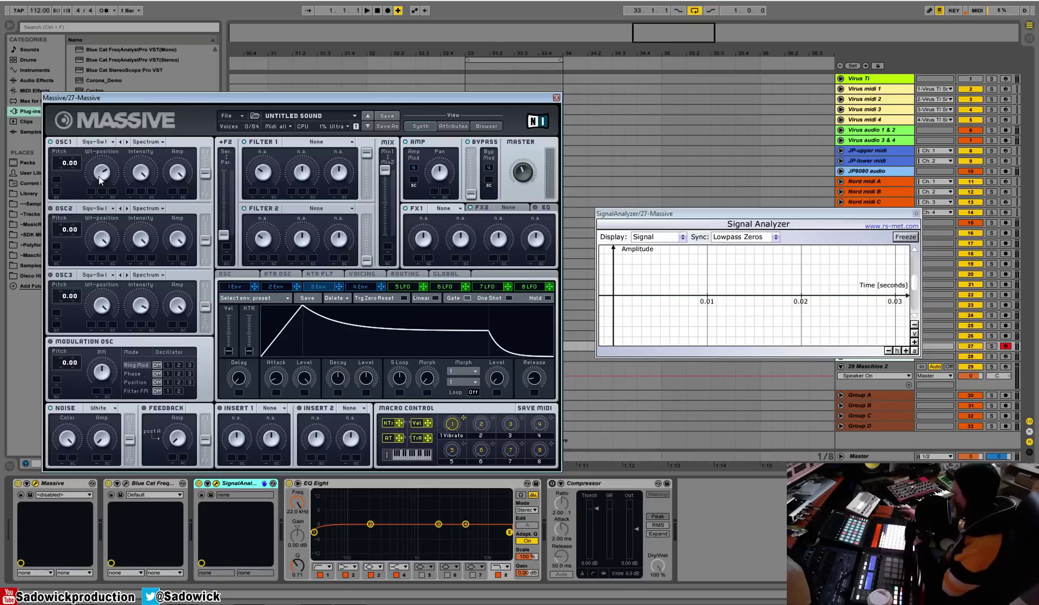
{"action": "left_click", "coordinate": [90, 144]}
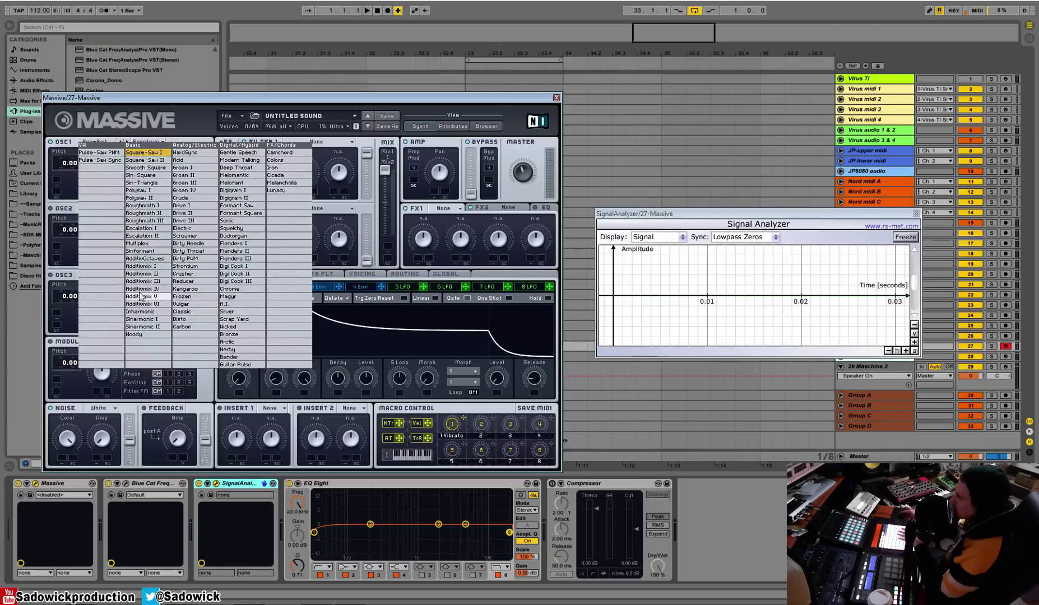
{"action": "left_click", "coordinate": [100, 141]}
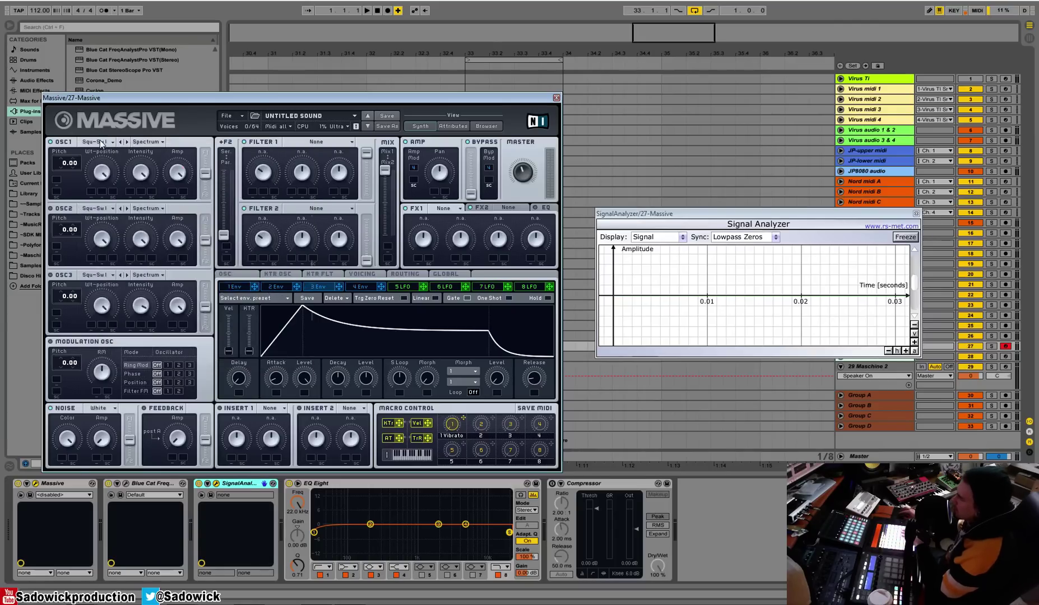
{"action": "left_click", "coordinate": [99, 141]}
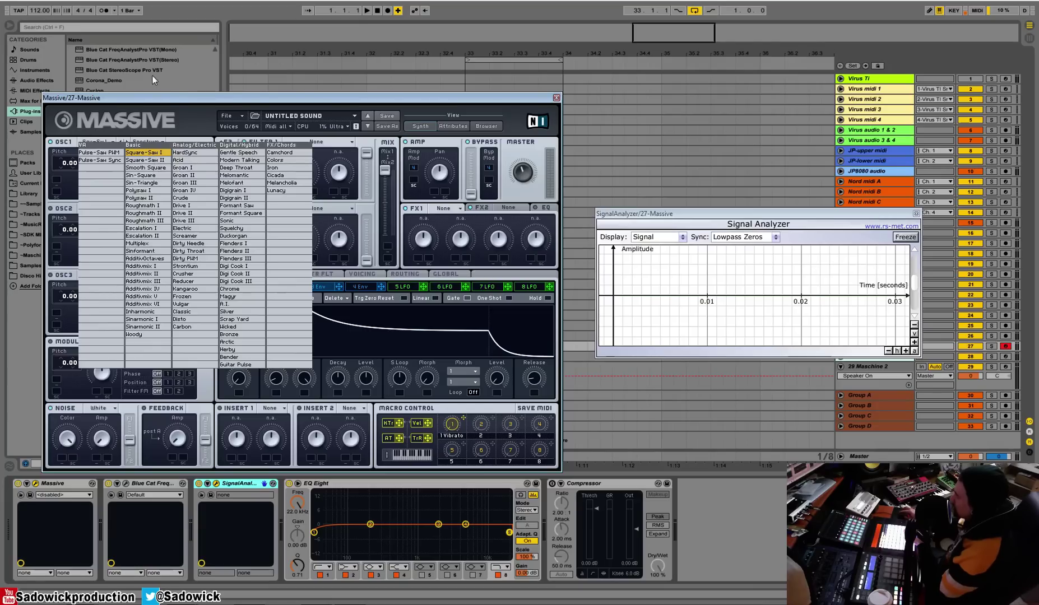
{"action": "left_click", "coordinate": [105, 143]}
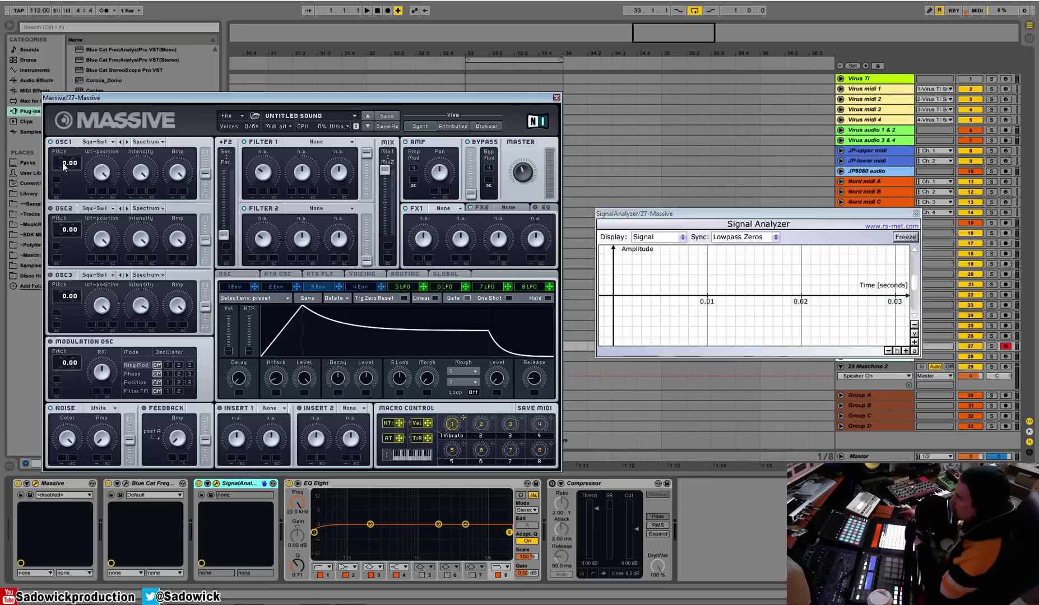
{"action": "mouse_move", "coordinate": [63, 163]}
{"action": "left_mouse_down"}
{"action": "mouse_move", "coordinate": [65, 173]}
{"action": "mouse_move", "coordinate": [63, 163]}
{"action": "left_mouse_up"}
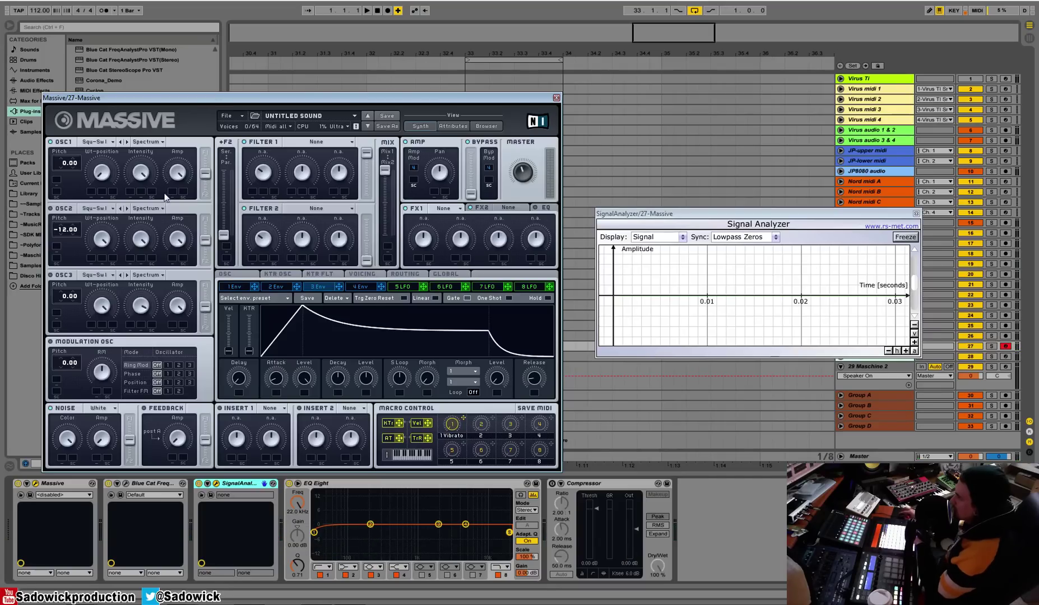
- Load Basic > Sin-Triangle on OSC1 and raise Wt-position to morph it toward triangle
{"action": "left_click", "coordinate": [96, 141]}
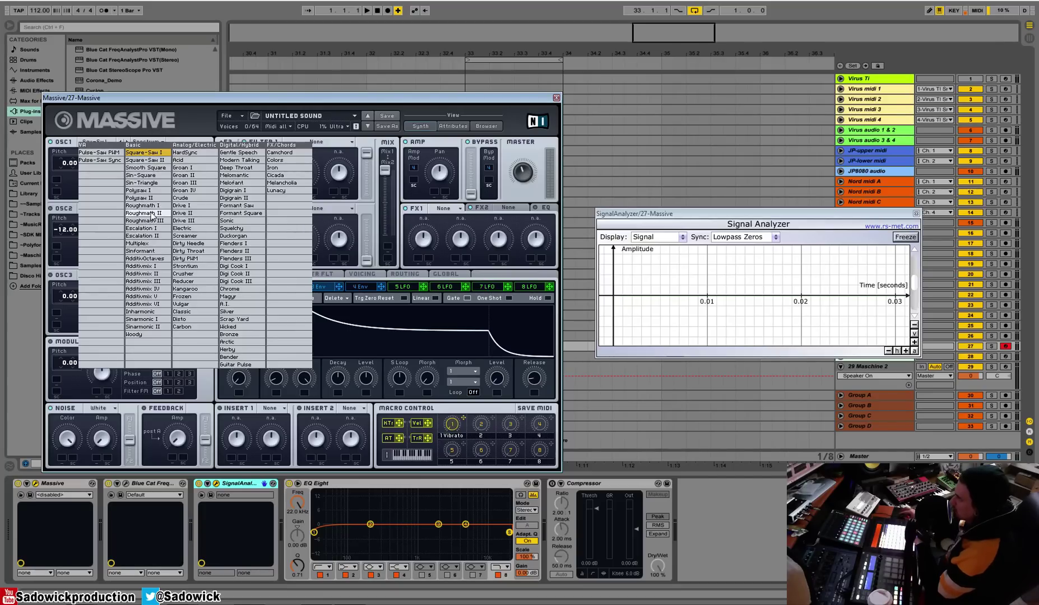
{"action": "left_click", "coordinate": [147, 185]}
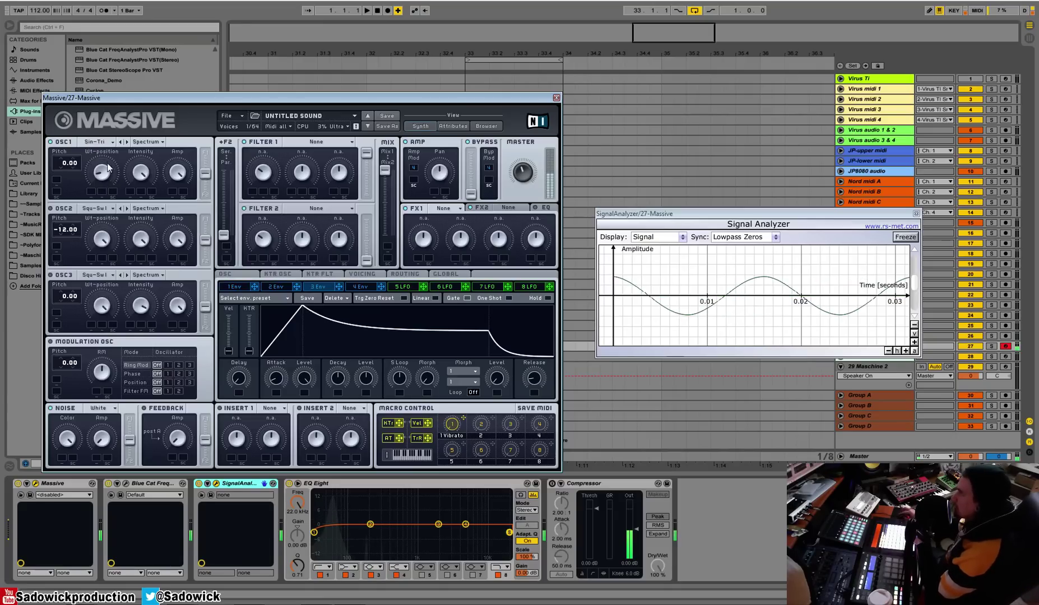
{"action": "left_click_drag", "start_coordinate": [107, 159], "coordinate": [110, 78]}
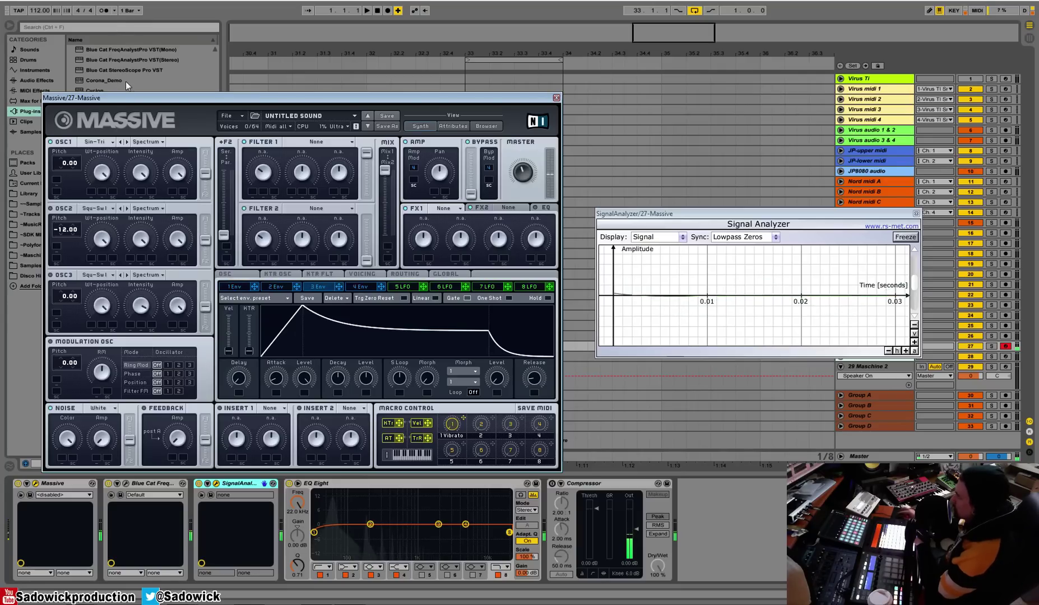
{"action": "left_click", "coordinate": [101, 141]}
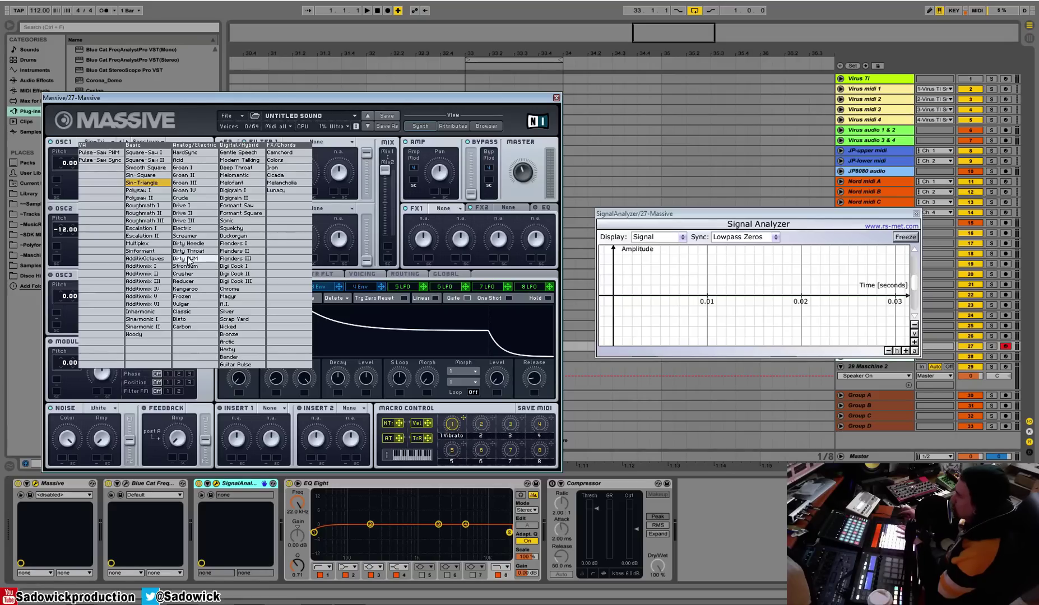
- Switch OSC1's wavetable from Sin-Triangle to Basic > Woody
{"action": "left_click", "coordinate": [134, 334]}
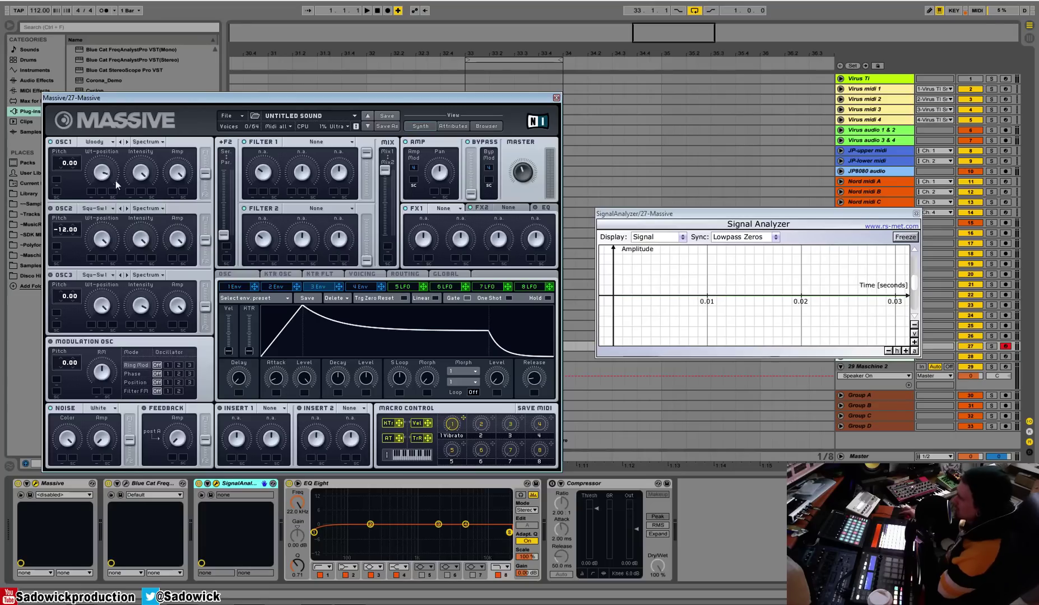
{"action": "left_click", "coordinate": [98, 142]}
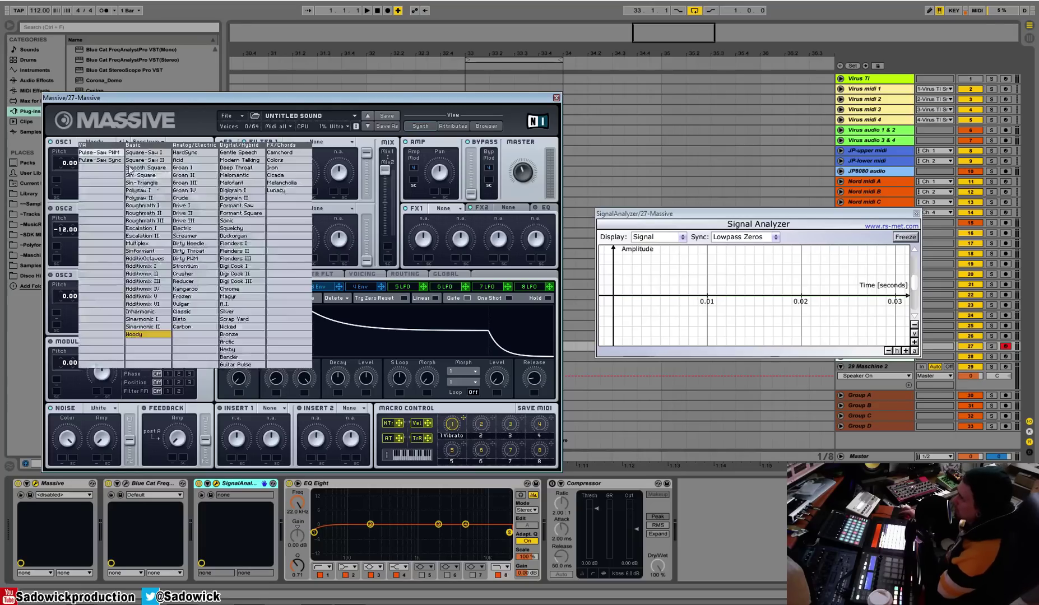
- Replace Woody with Digital/Hybrid > Modern Talking (M-Talk) on OSC1
{"action": "left_click", "coordinate": [229, 161]}
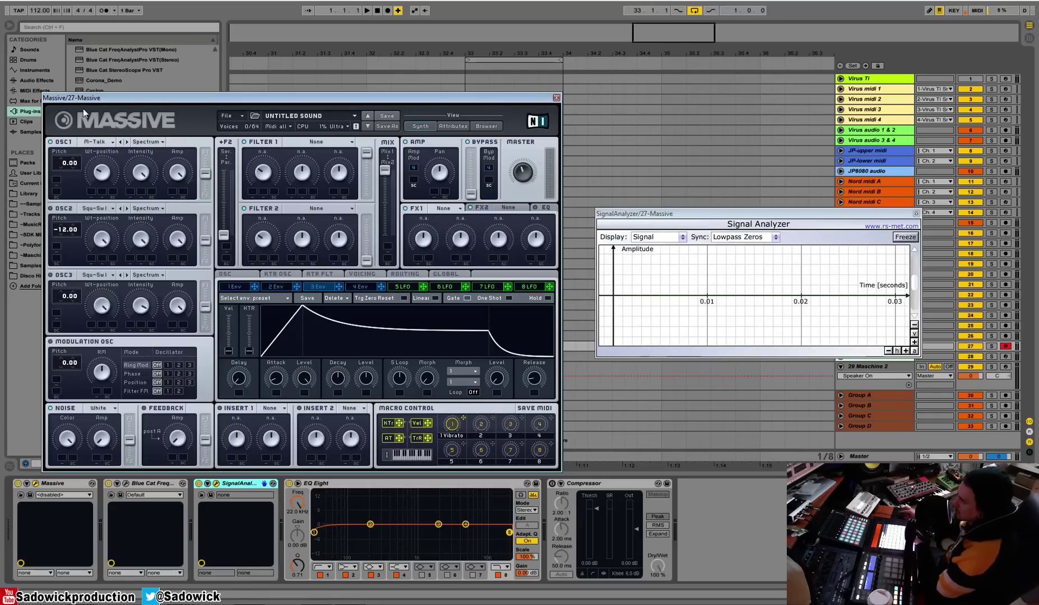
- Replace OSC1's M-Talk wavetable with Disto from the Analog/Electric column
{"action": "left_click", "coordinate": [90, 145]}
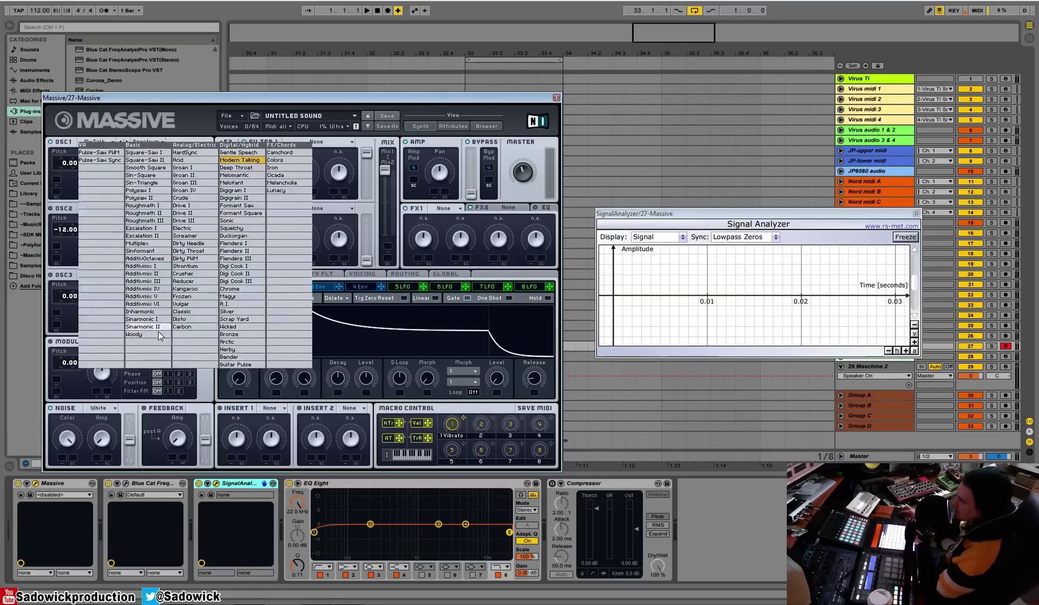
{"action": "left_click", "coordinate": [185, 319]}
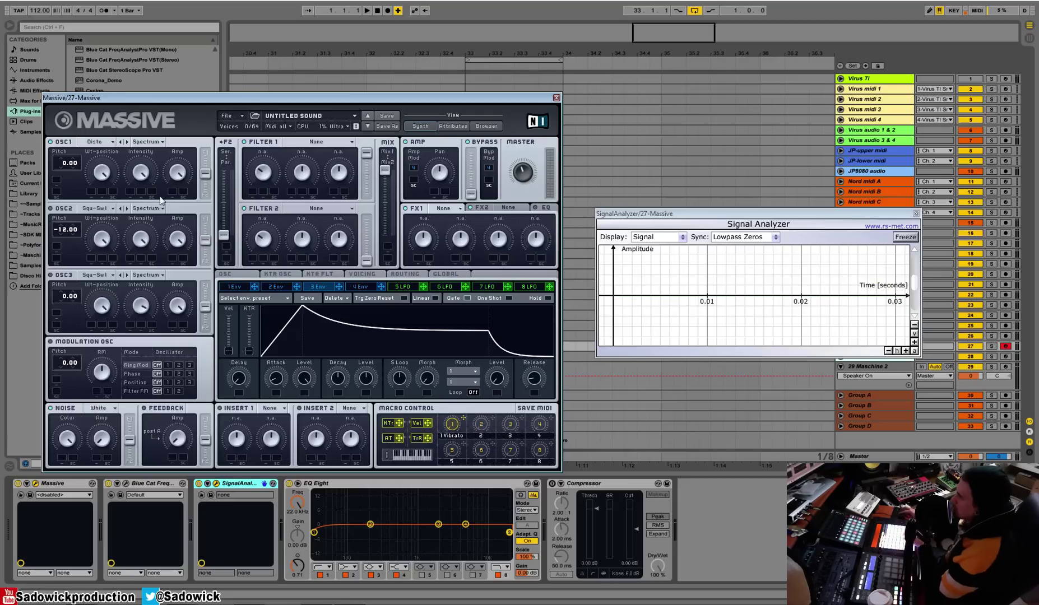
- Replace OSC1's Disto wavetable with the Digital/Hybrid Squelchy (Sketchy) table
{"action": "left_click", "coordinate": [97, 144]}
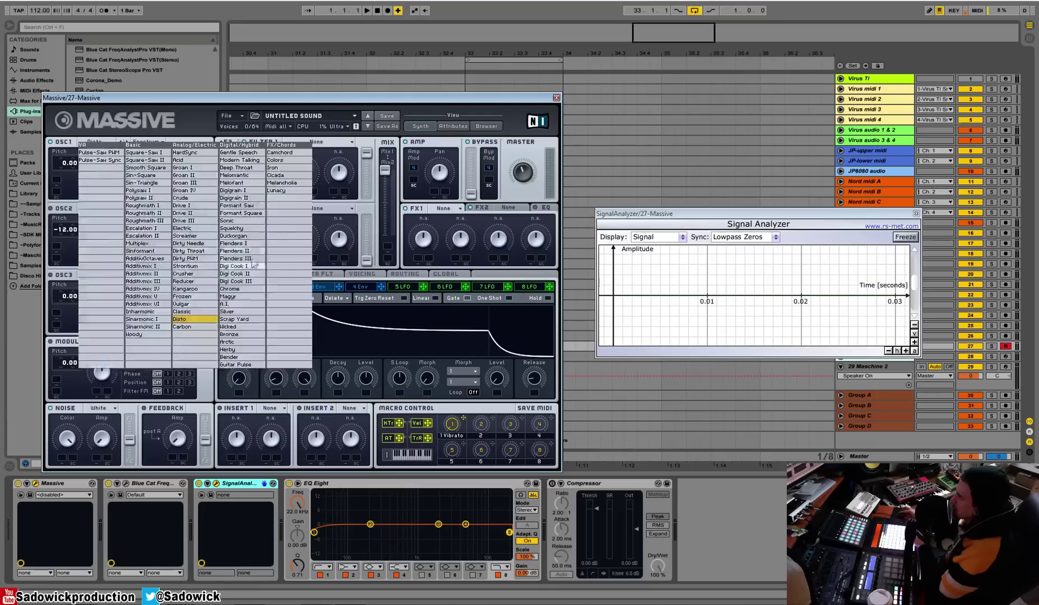
{"action": "left_click", "coordinate": [241, 232]}
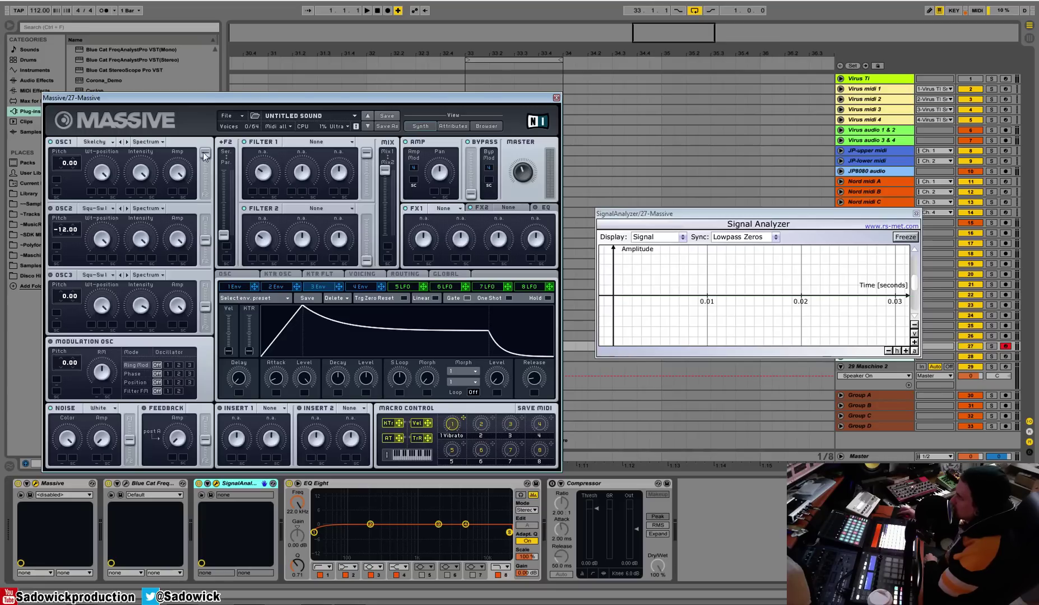
{"action": "left_click_drag", "start_coordinate": [205, 153], "coordinate": [206, 155]}
{"action": "left_click_drag", "start_coordinate": [206, 171], "coordinate": [185, 149]}
{"action": "left_click_drag", "start_coordinate": [204, 154], "coordinate": [209, 205]}
{"action": "left_click_drag", "start_coordinate": [204, 194], "coordinate": [211, 125]}
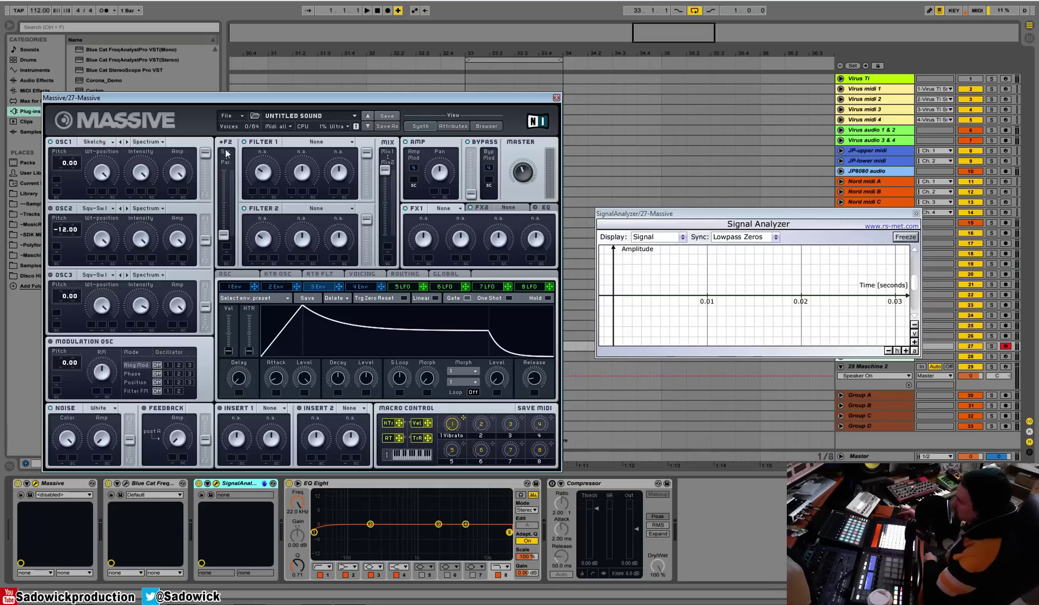
- Set Filter 1 to Scream and pull OSC2's F1/F2 fader partway toward Filter 2, leaving Filter 2 at None
{"action": "left_click", "coordinate": [313, 141]}
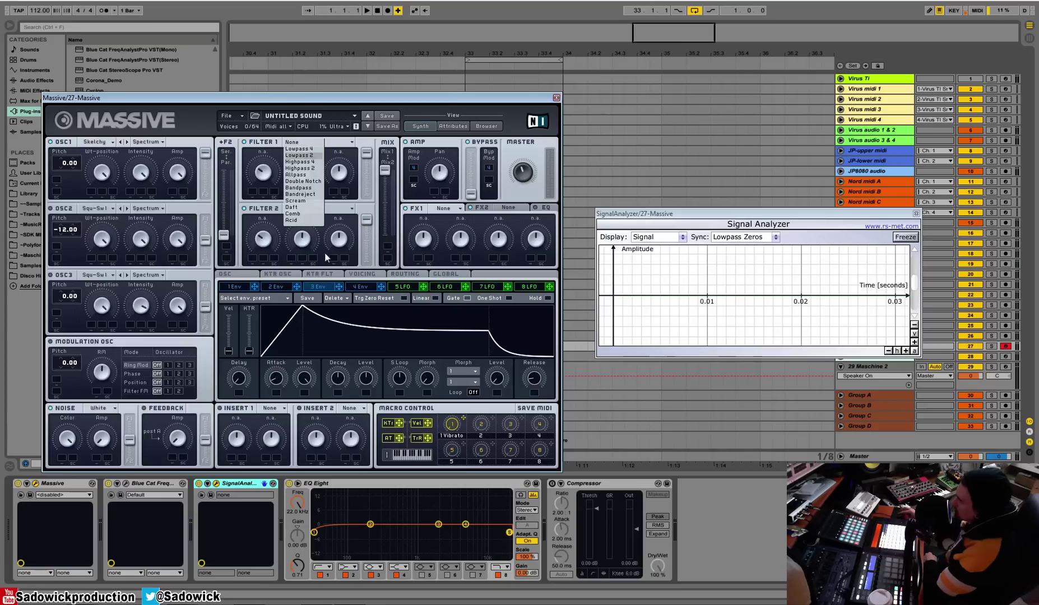
{"action": "left_click", "coordinate": [311, 200]}
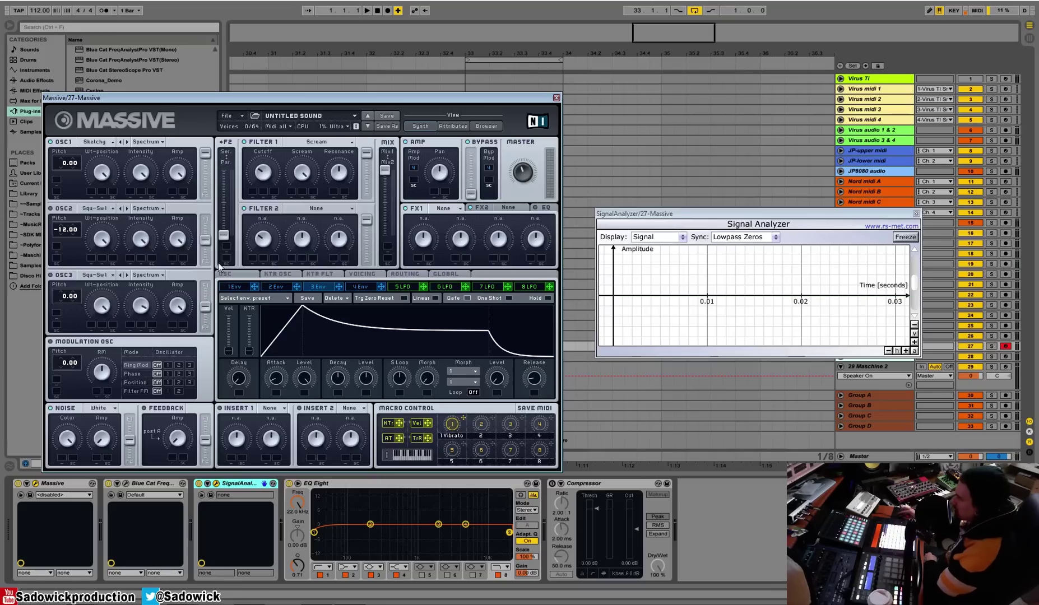
{"action": "left_click_drag", "start_coordinate": [206, 243], "coordinate": [208, 261]}
{"action": "left_click", "coordinate": [317, 210]}
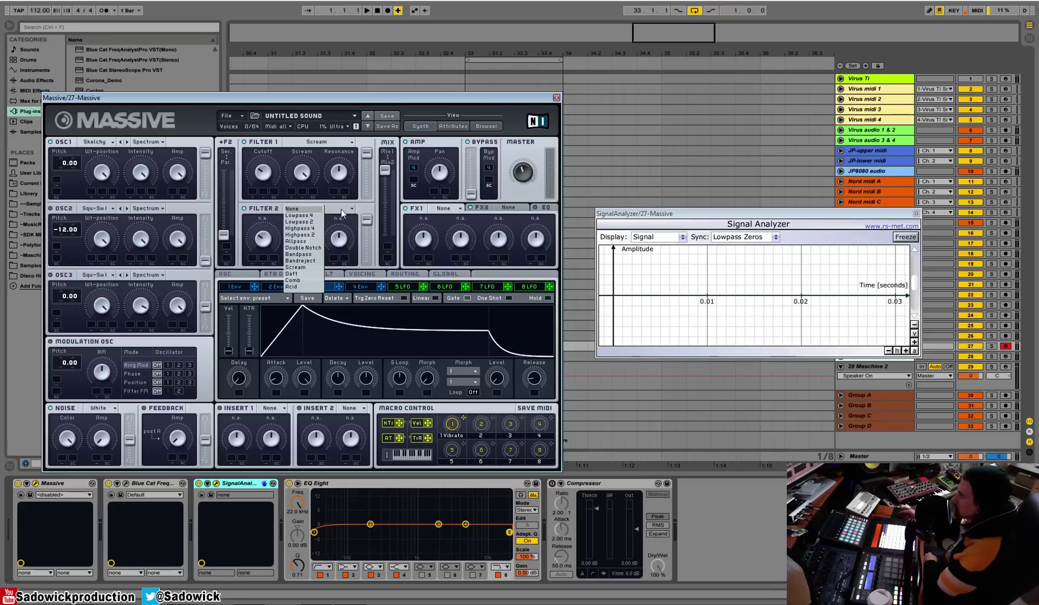
{"action": "left_click", "coordinate": [373, 208]}
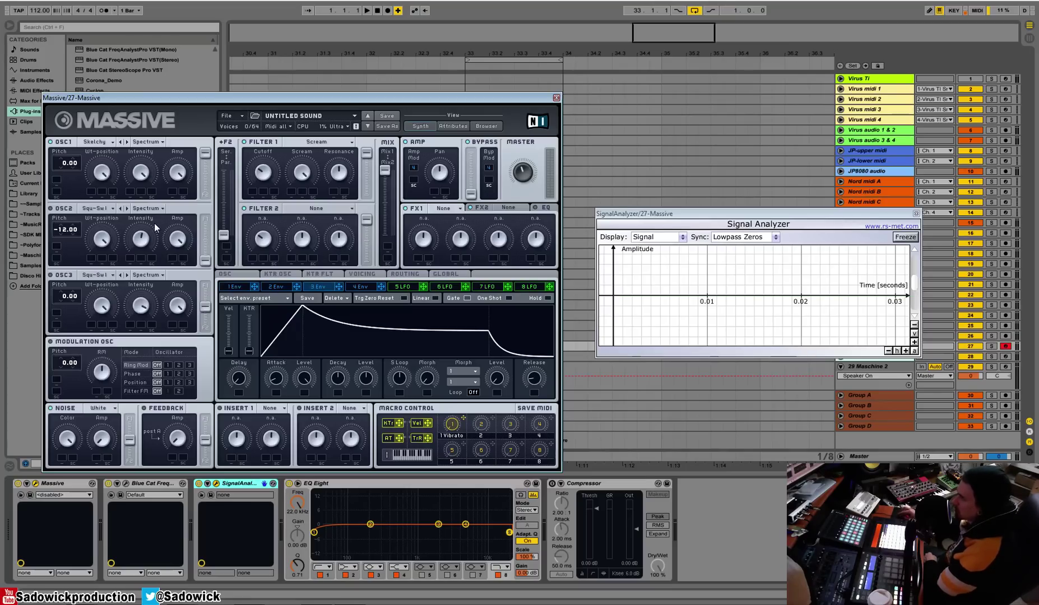
- Raise OSC2's wavetable intensity slightly, toggle OSC1, and try Polysaw II on OSC1
{"action": "left_click_drag", "start_coordinate": [144, 246], "coordinate": [143, 238]}
{"action": "left_click", "coordinate": [50, 143]}
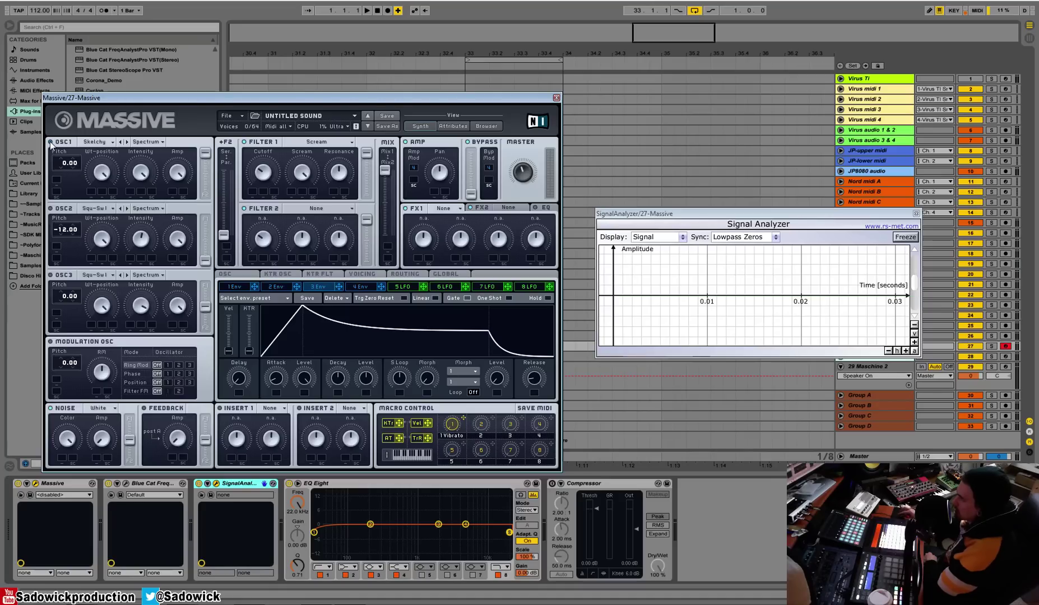
{"action": "left_click", "coordinate": [103, 143]}
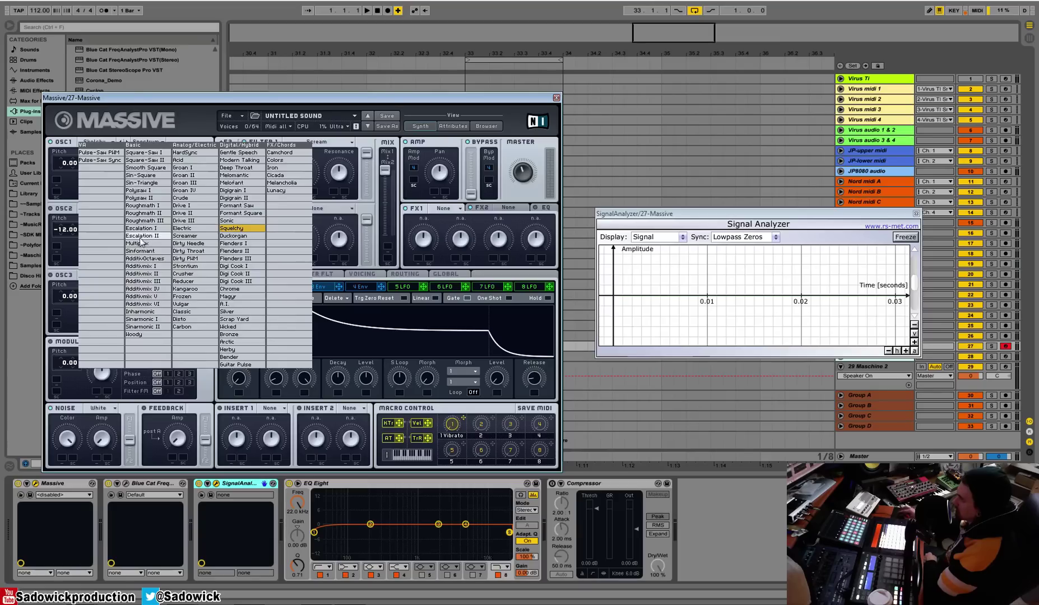
{"action": "left_click", "coordinate": [145, 197]}
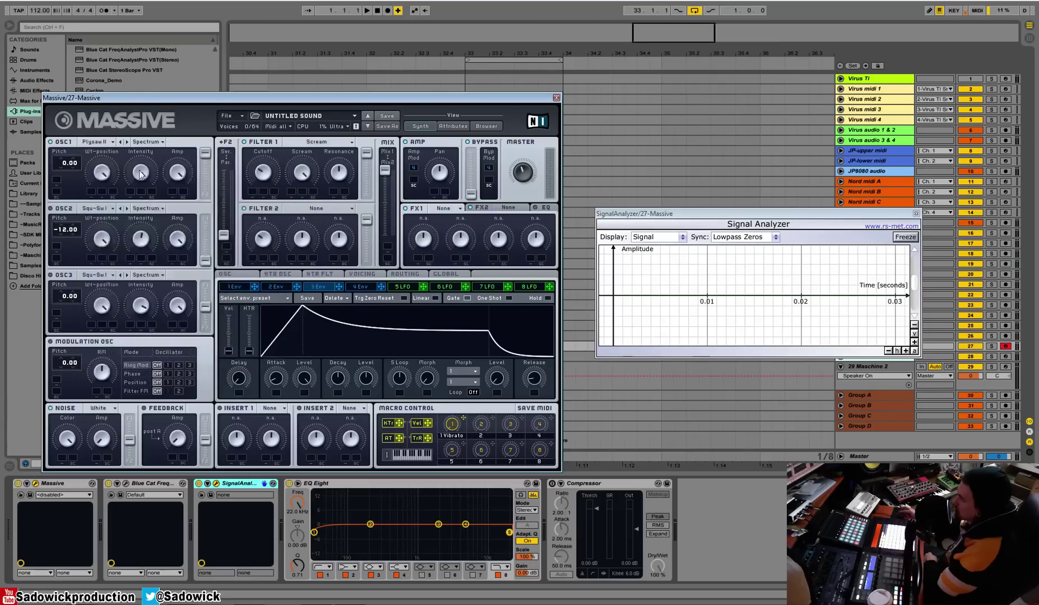
- Switch OSC1 to the Throat wavetable and route it partway toward Filter 2
{"action": "left_click", "coordinate": [104, 143]}
{"action": "left_click", "coordinate": [175, 250]}
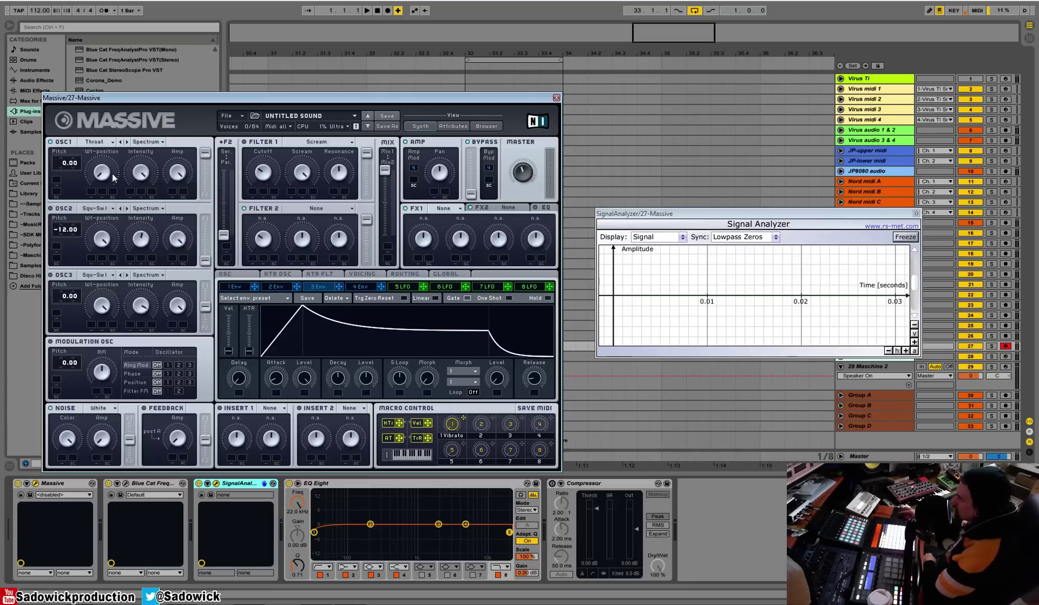
{"action": "left_click_drag", "start_coordinate": [205, 156], "coordinate": [192, 195]}
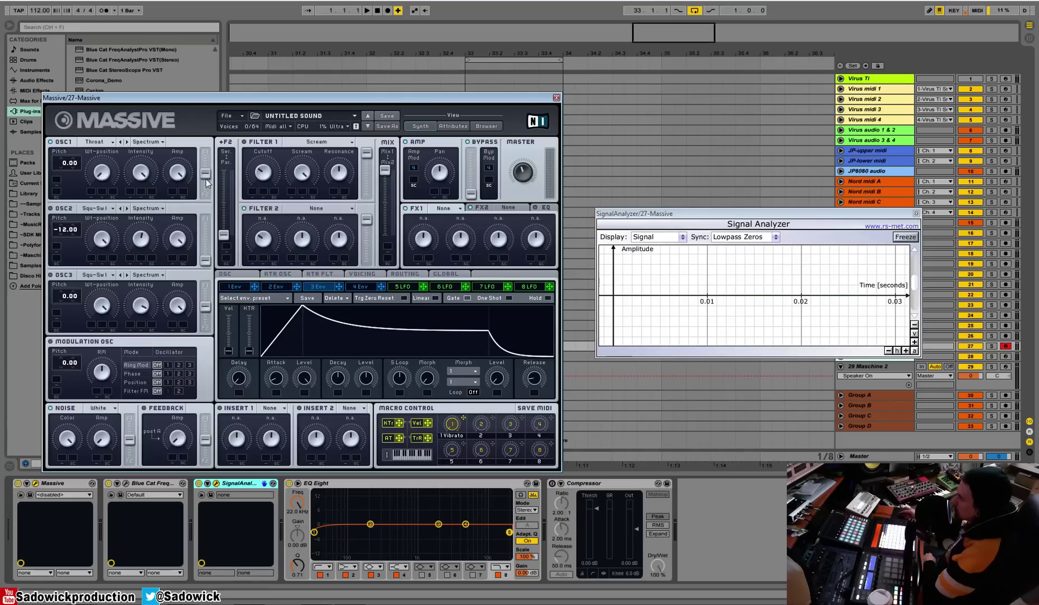